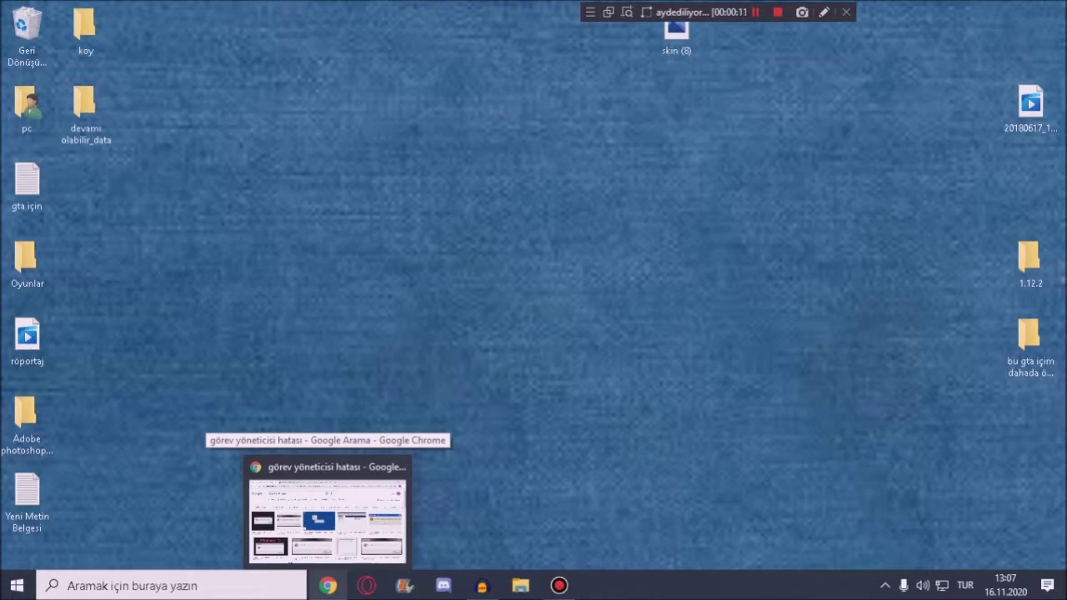
Step: Switch to Chrome and view example images of the disabled Task Manager error and the disabled Registry Editor error
{"action": "left_click", "coordinate": [334, 586]}
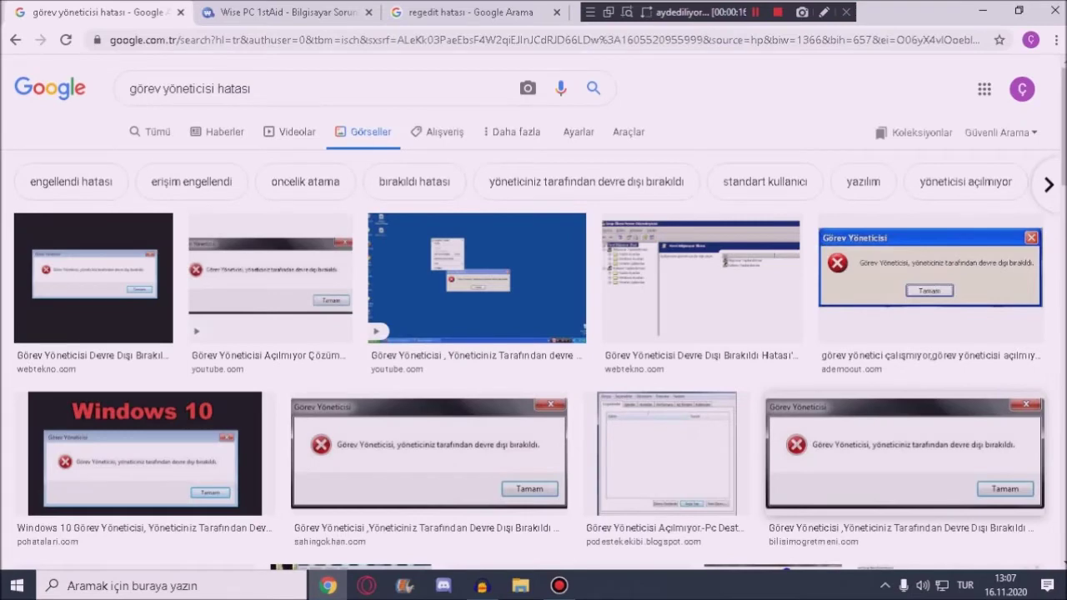
{"action": "left_click", "coordinate": [904, 454]}
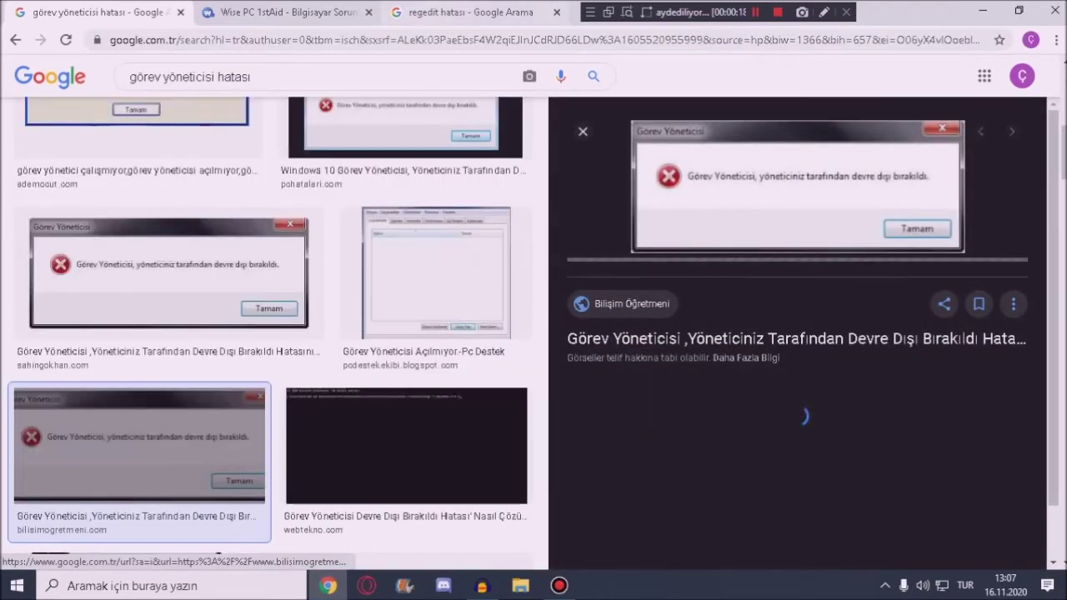
{"action": "left_click", "coordinate": [471, 12]}
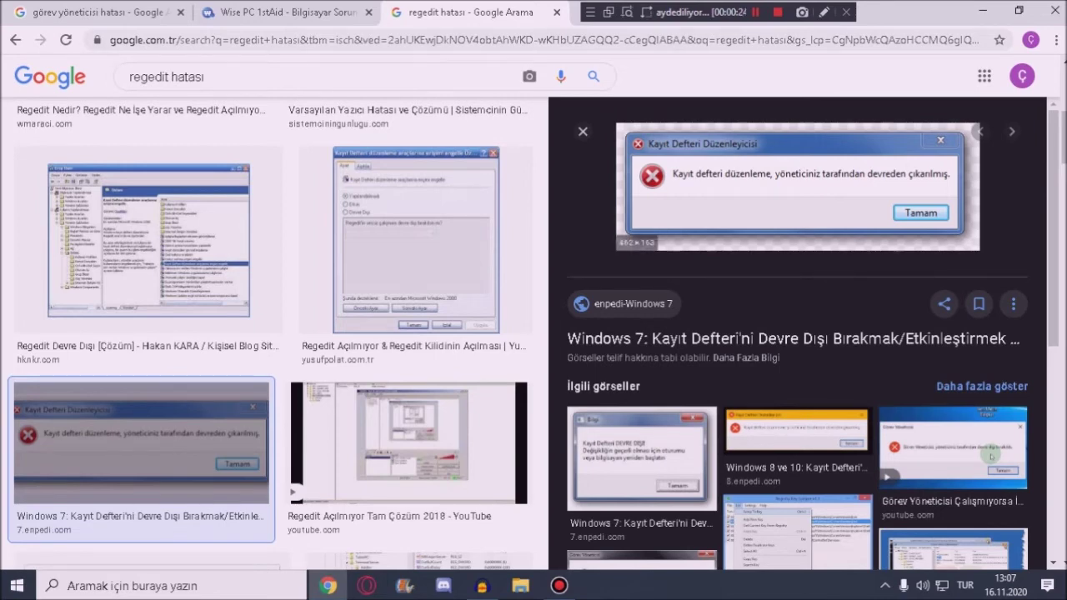
{"action": "left_click", "coordinate": [91, 13]}
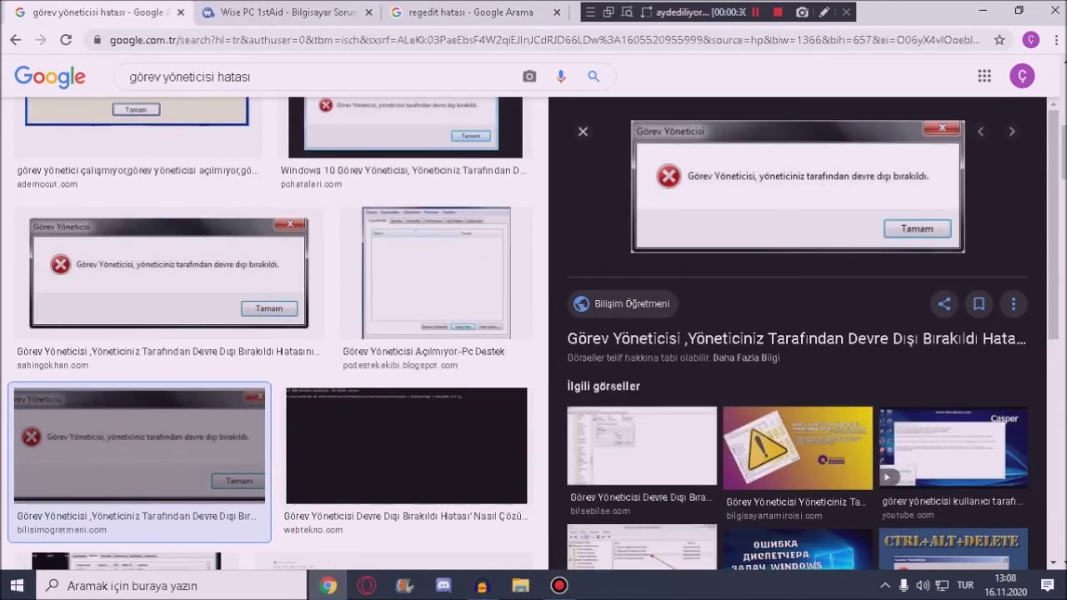
Step: Download Wise PC 1stAid from its WiseCleaner page, discard the duplicate WPCASetup (2).exe and run WPCASetup (1).exe
{"action": "mouse_move", "coordinate": [329, 585]}
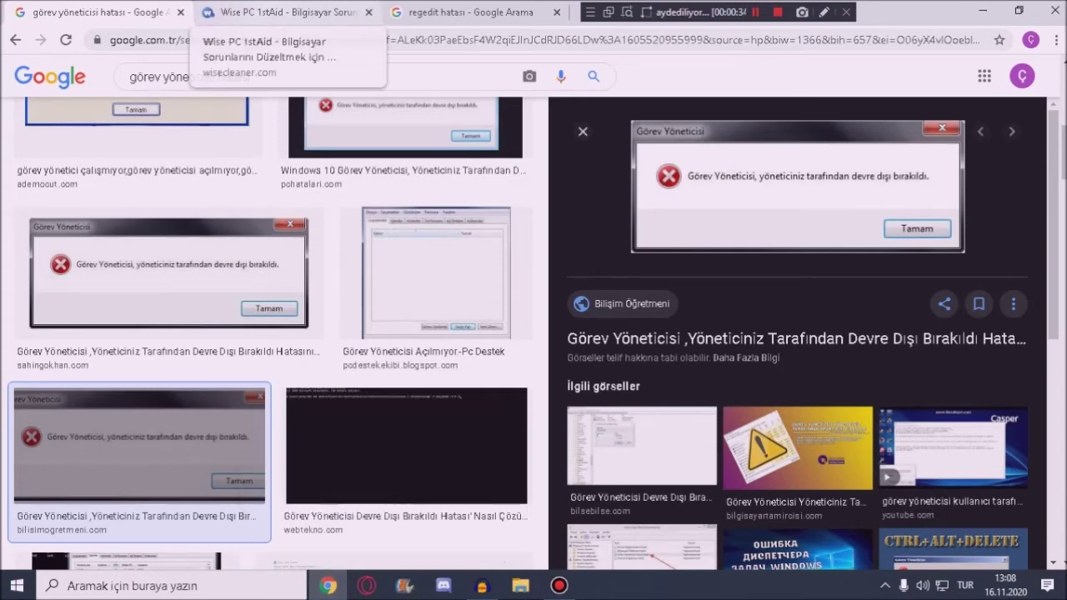
{"action": "left_click", "coordinate": [267, 12]}
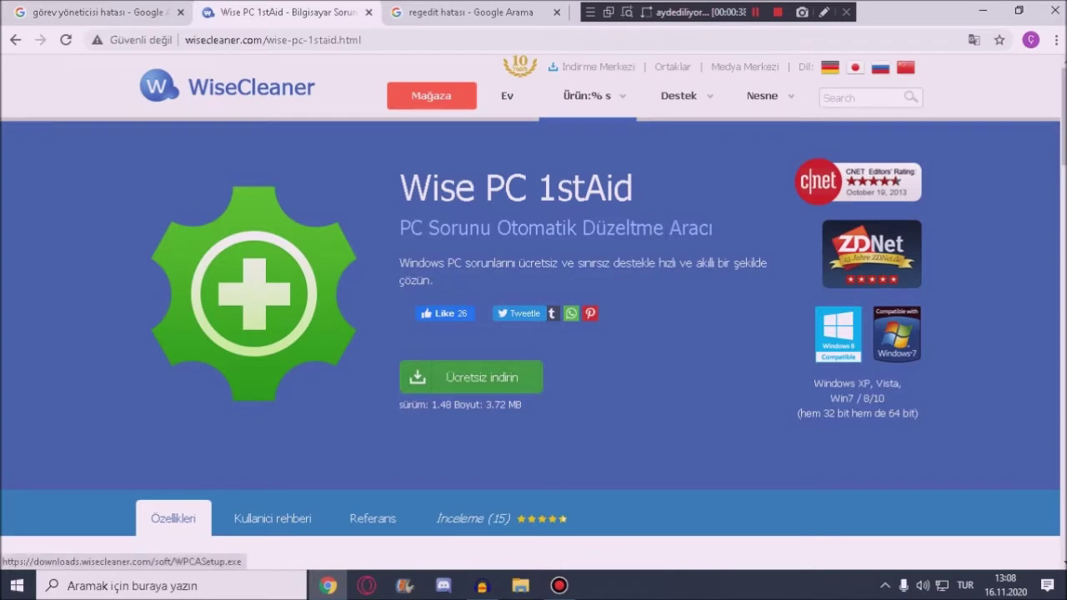
{"action": "left_click", "coordinate": [471, 377]}
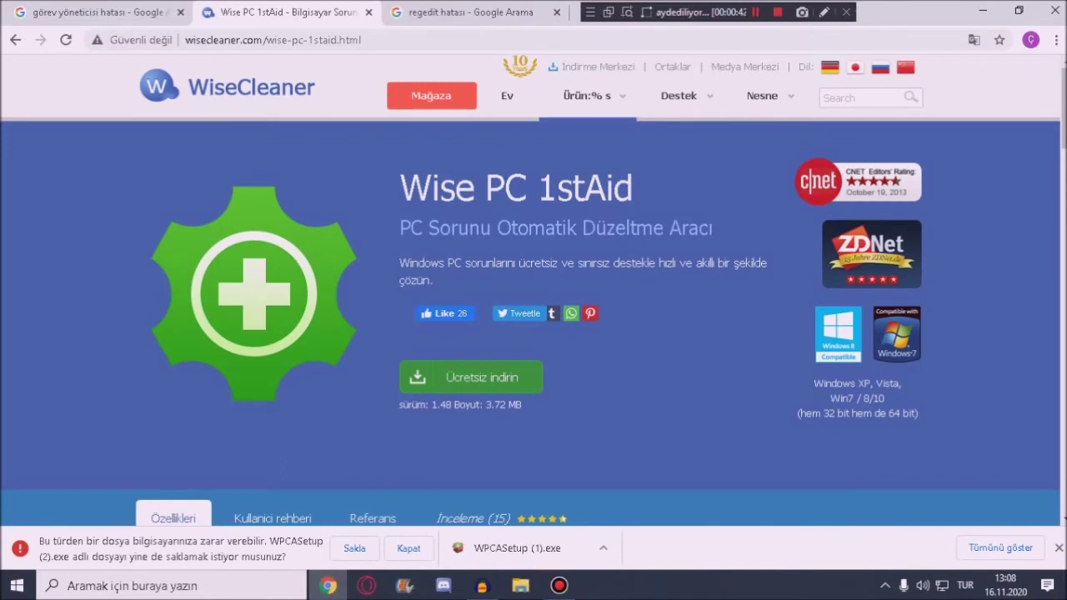
{"action": "left_click", "coordinate": [409, 549]}
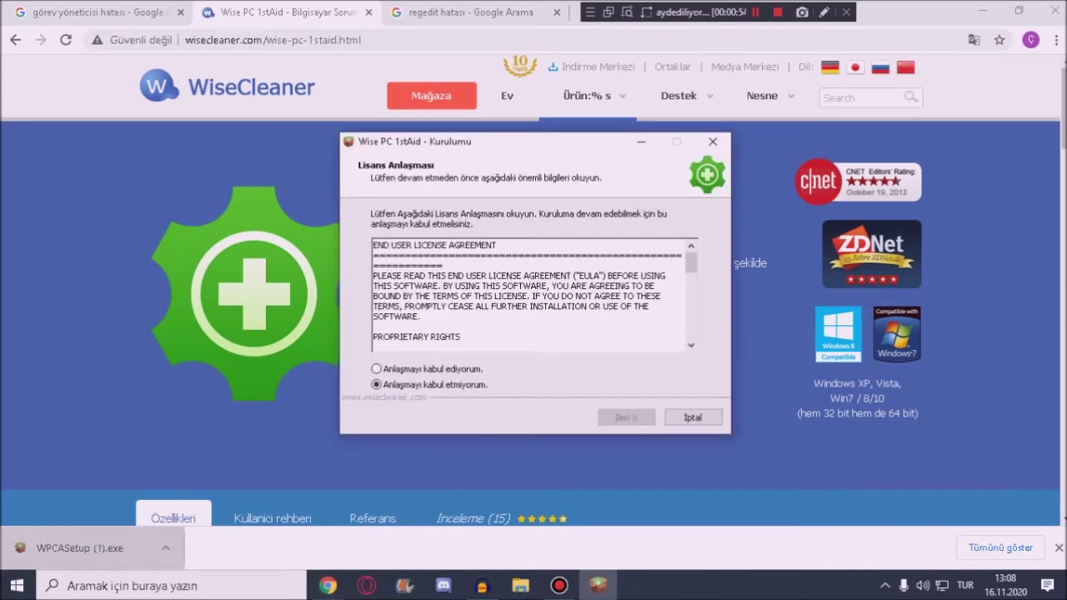
Step: Accept the license agreement in the Wise PC 1stAid setup over a cleared desktop and install the program
{"action": "left_click", "coordinate": [1064, 585]}
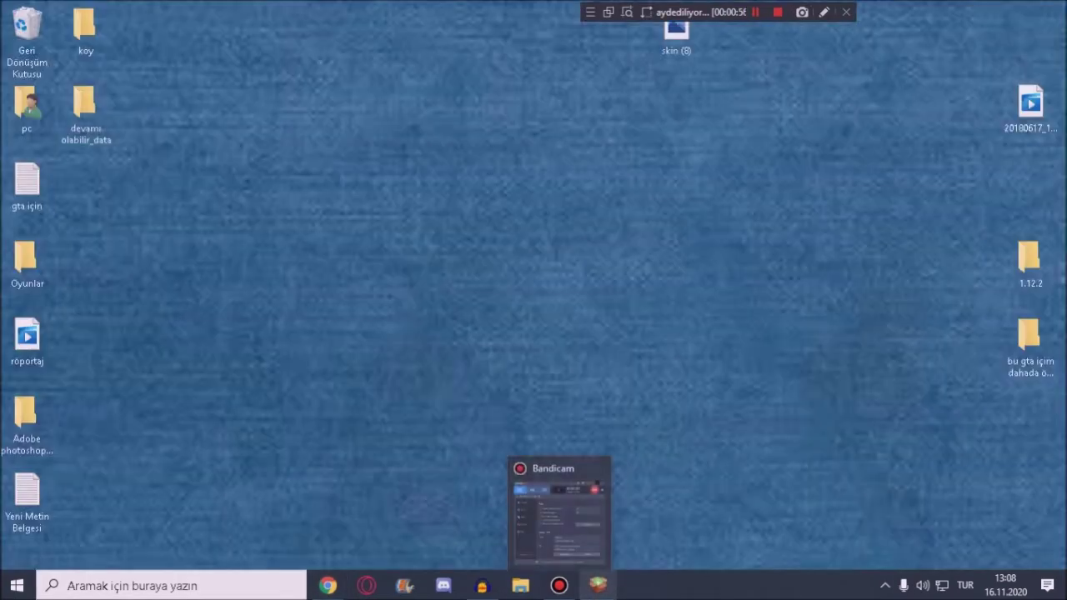
{"action": "left_click", "coordinate": [598, 585]}
{"action": "left_click", "coordinate": [377, 369]}
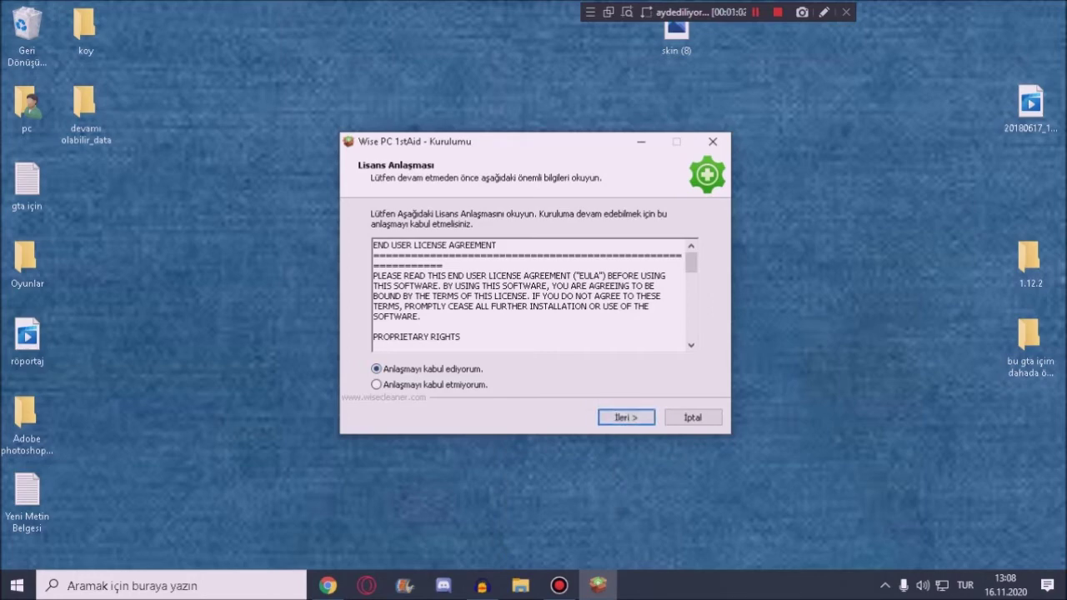
{"action": "left_click", "coordinate": [626, 418]}
{"action": "key", "text": "Return"}
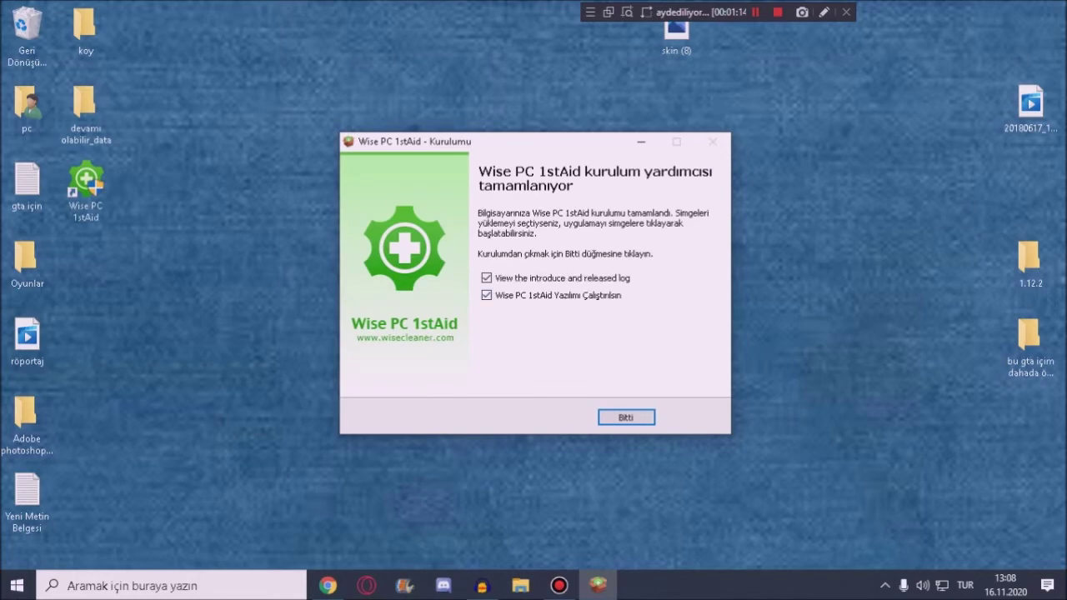
Step: Finish the Wise PC 1stAid setup with the release log and the program launch options turned off
{"action": "left_click", "coordinate": [486, 278]}
{"action": "left_click", "coordinate": [487, 295]}
{"action": "key", "text": "Return"}
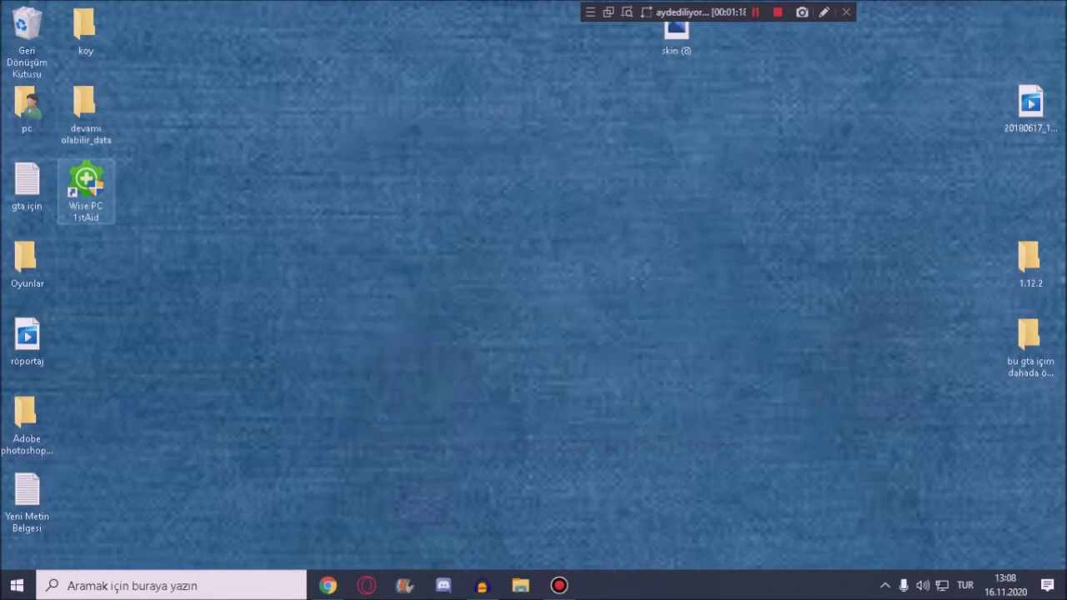
{"action": "right_click", "coordinate": [23, 32]}
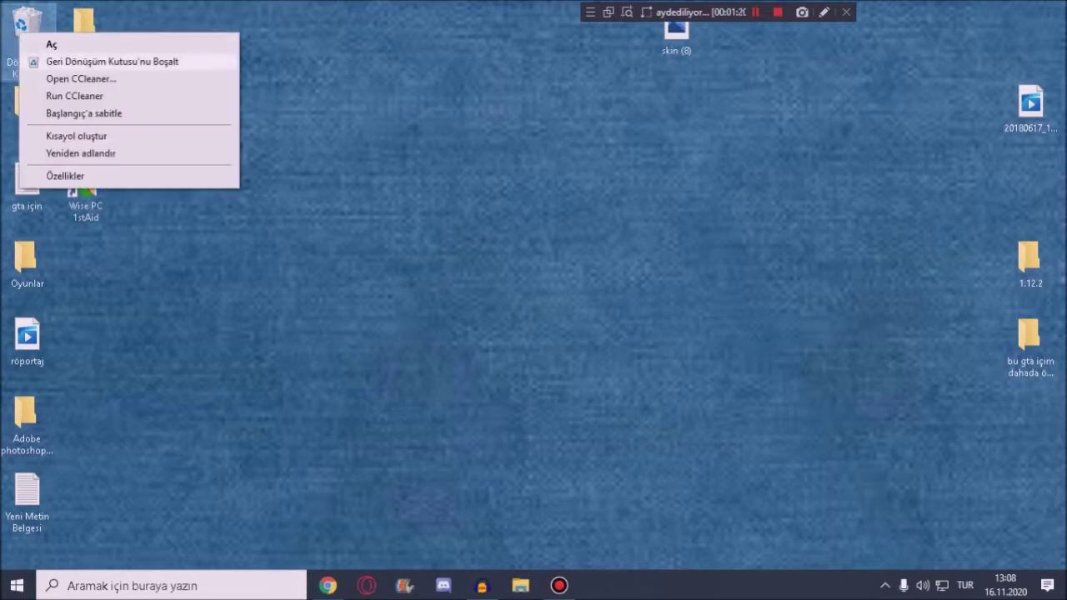
{"action": "left_click", "coordinate": [283, 117]}
{"action": "key", "text": "super"}
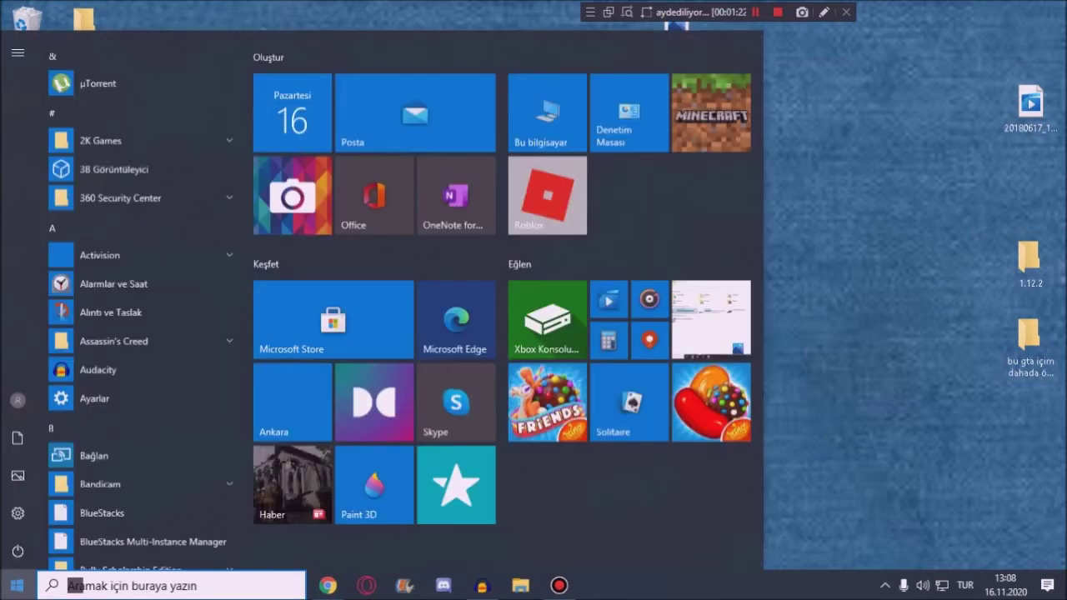
{"action": "key", "text": "super"}
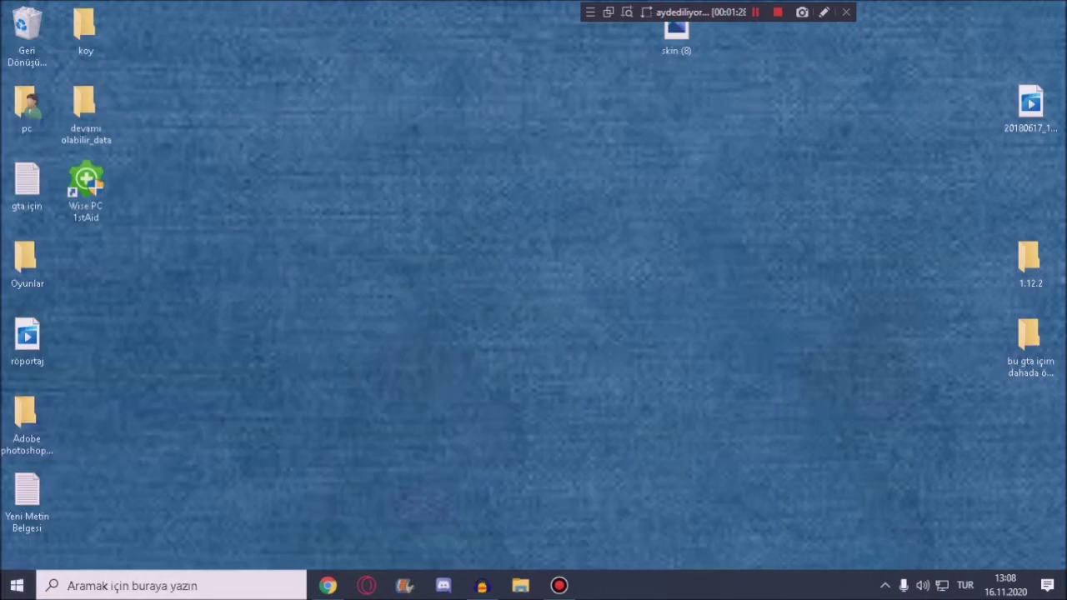
Step: Find the Run dialog by searching for "çalıştır" and open the Local Group Policy Editor with gpedit.msc
{"action": "left_click", "coordinate": [17, 585]}
{"action": "left_click", "coordinate": [81, 585]}
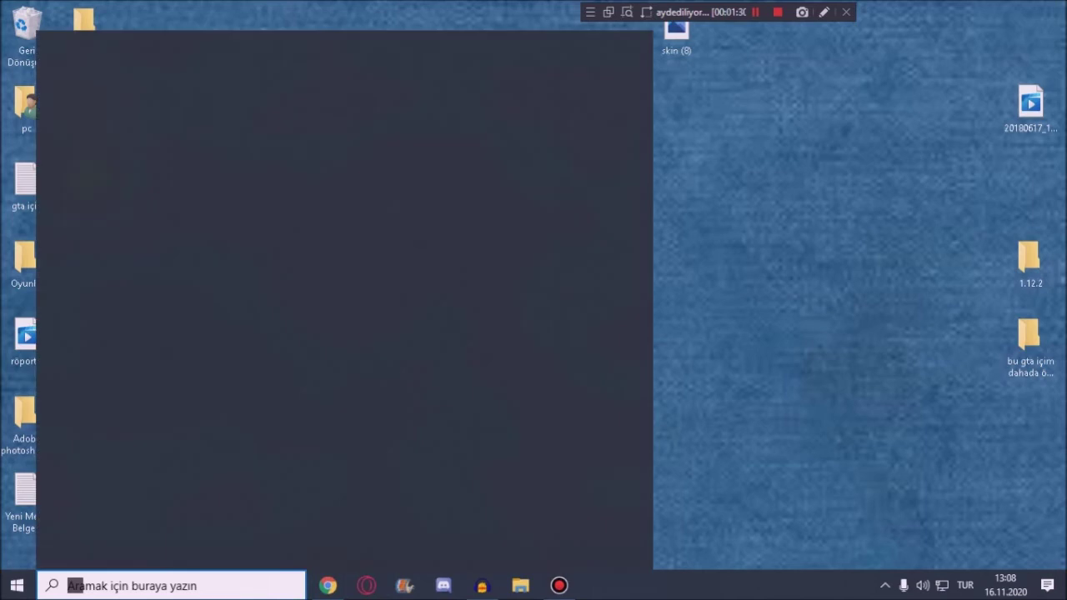
{"action": "type", "text": "çalıştır"}
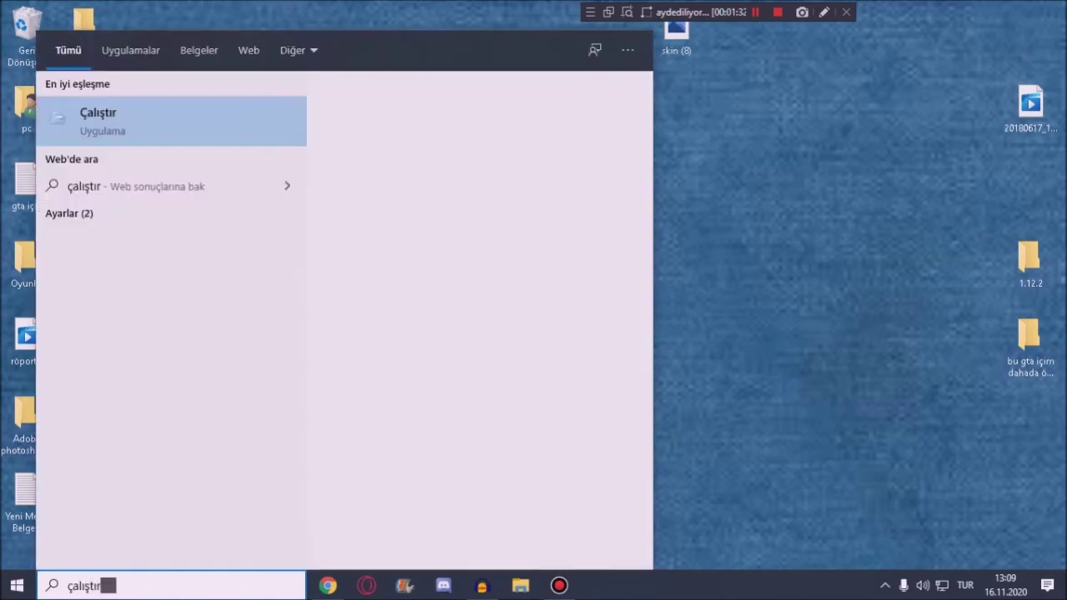
{"action": "key", "text": "Return"}
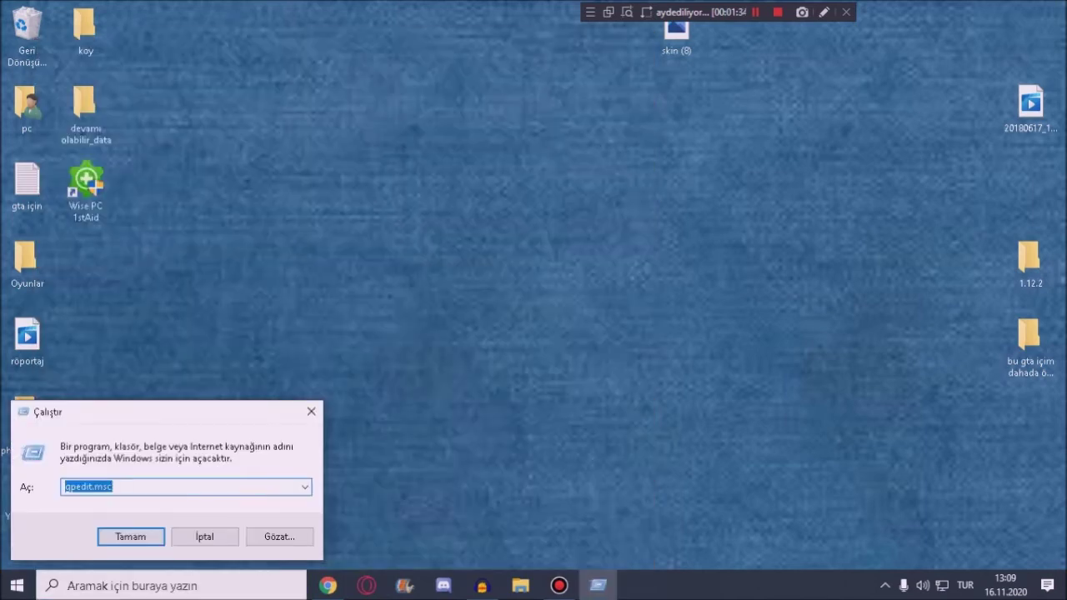
{"action": "left_click_drag", "start_coordinate": [159, 412], "coordinate": [464, 203]}
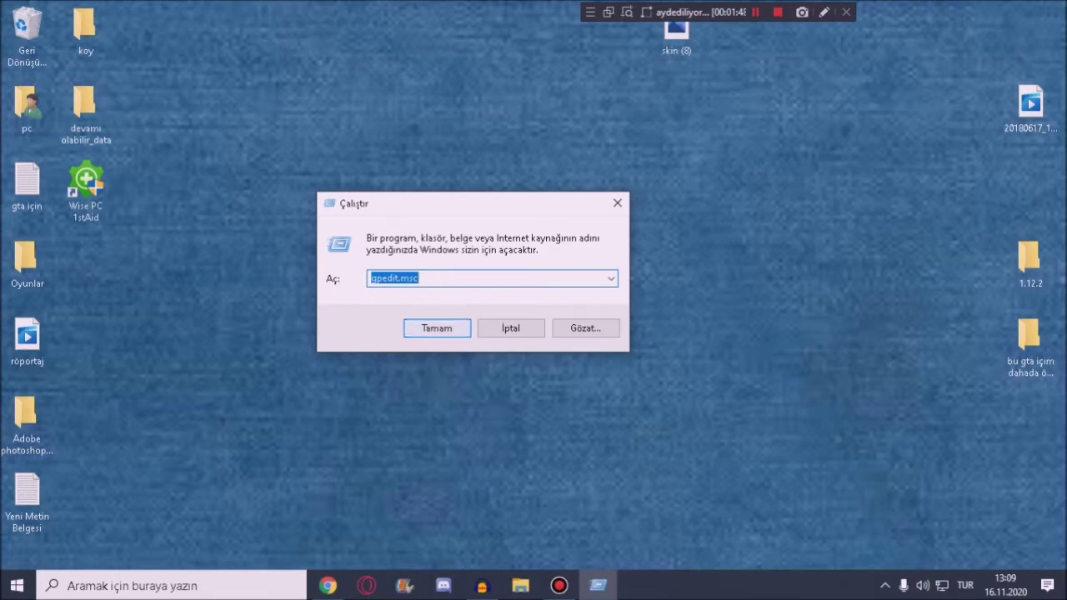
{"action": "key", "text": "Return"}
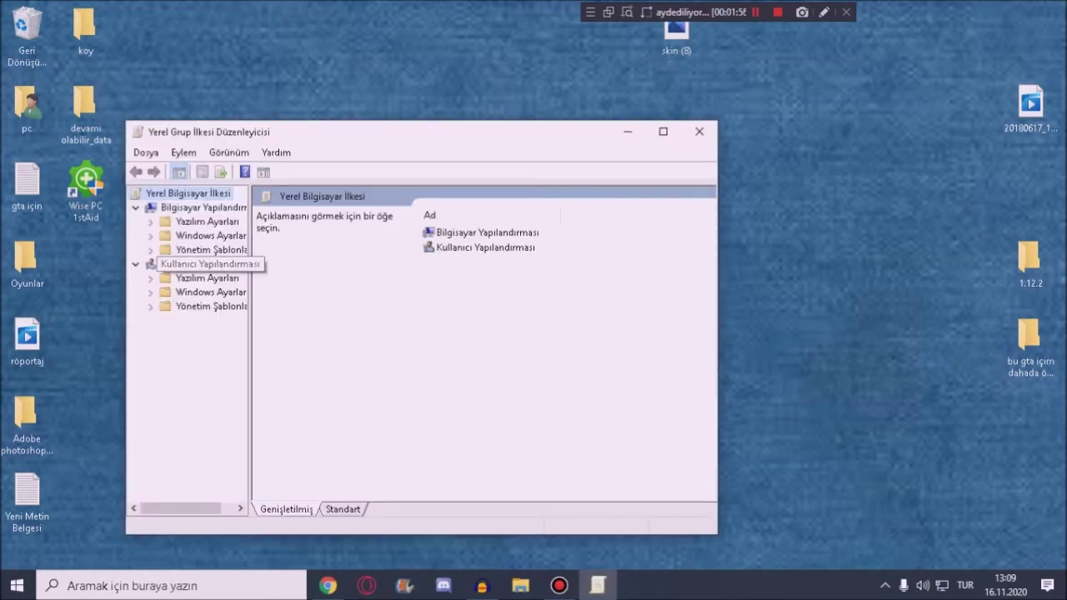
Step: Open the Ctrl+Alt+Del Seçenekleri folder under Kullanıcı Yapılandırması, Yönetim Şablonları, Sistem
{"action": "left_click", "coordinate": [200, 263]}
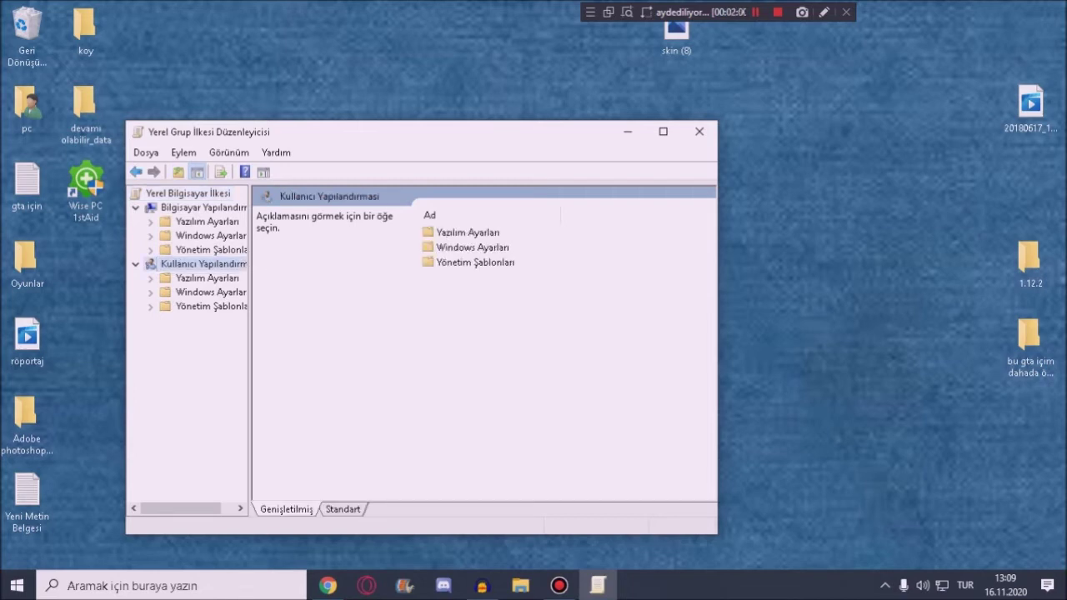
{"action": "left_click", "coordinate": [210, 307]}
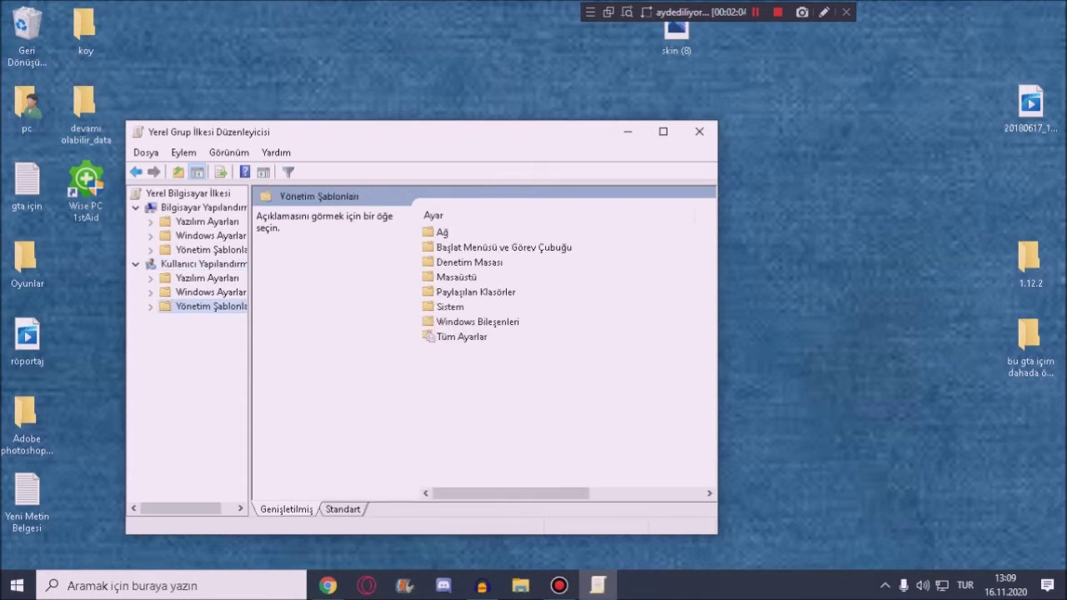
{"action": "left_click", "coordinate": [450, 307]}
{"action": "double_click", "coordinate": [450, 307]}
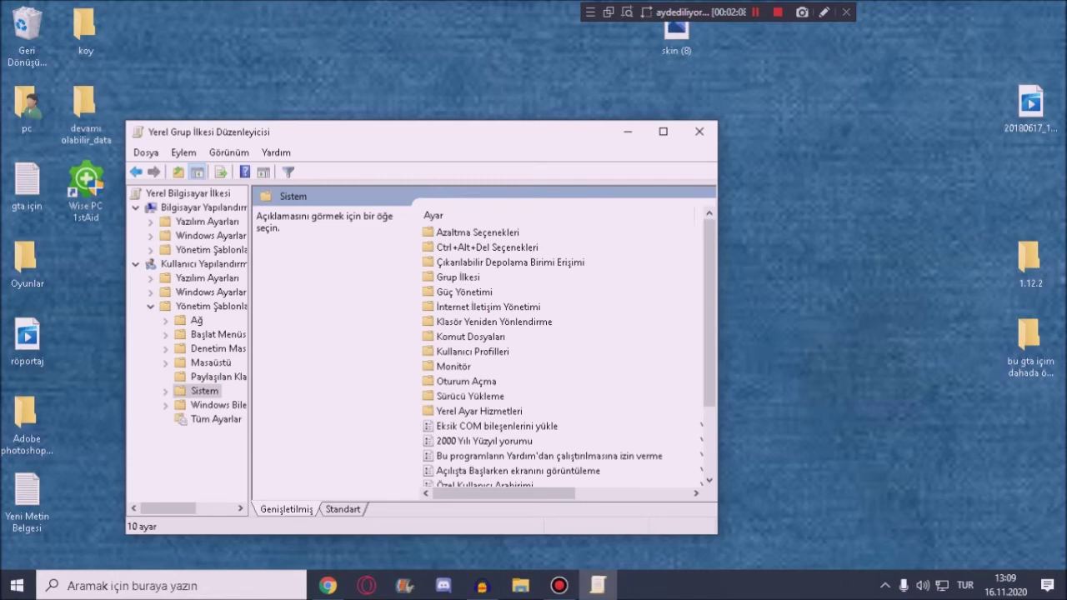
{"action": "left_click", "coordinate": [487, 247]}
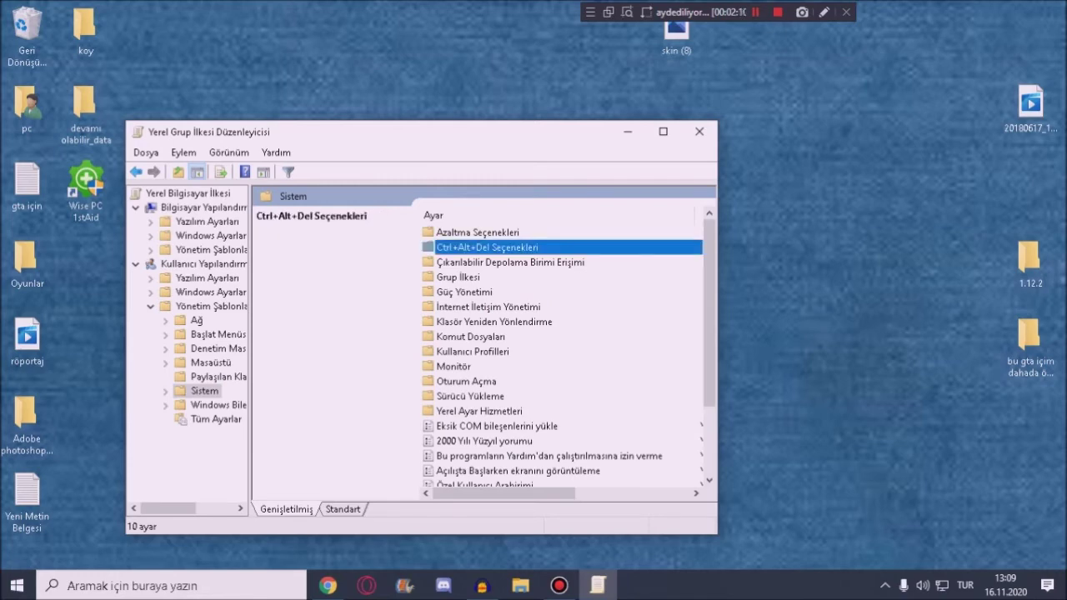
{"action": "double_click", "coordinate": [486, 247]}
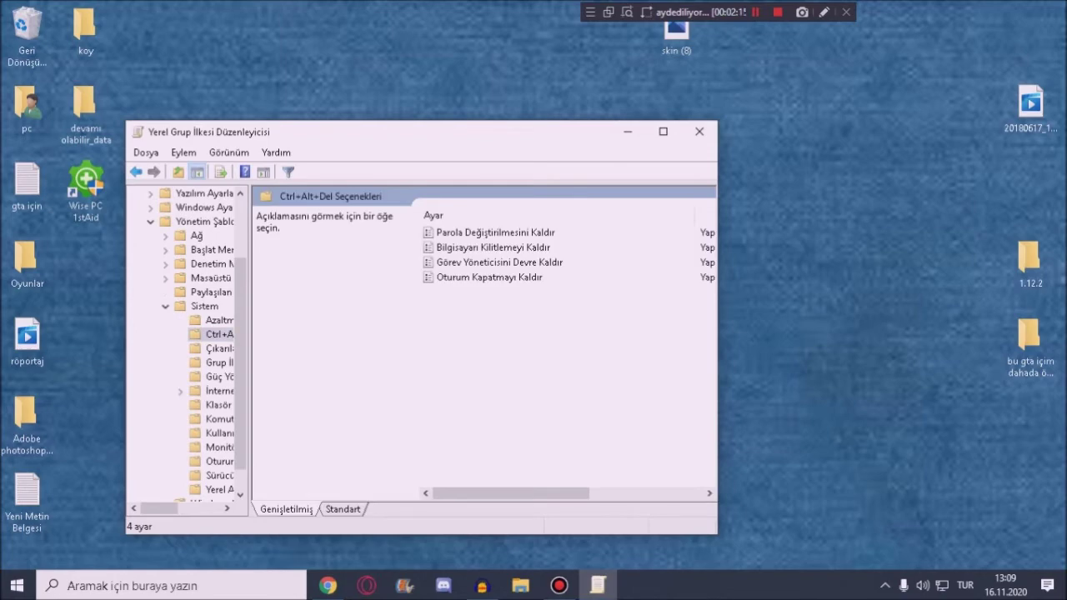
Step: Apply Yapılandırılmadı to the policy Görev Yöneticisini Devre Kaldır in the maximized policy editor, and close the editor
{"action": "left_click", "coordinate": [663, 131]}
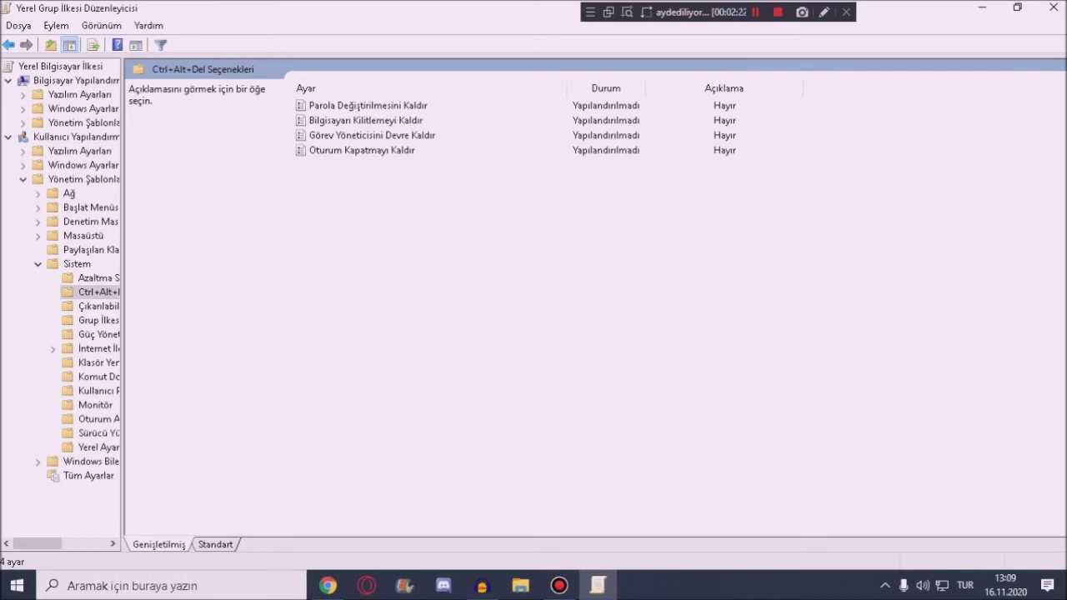
{"action": "double_click", "coordinate": [372, 135]}
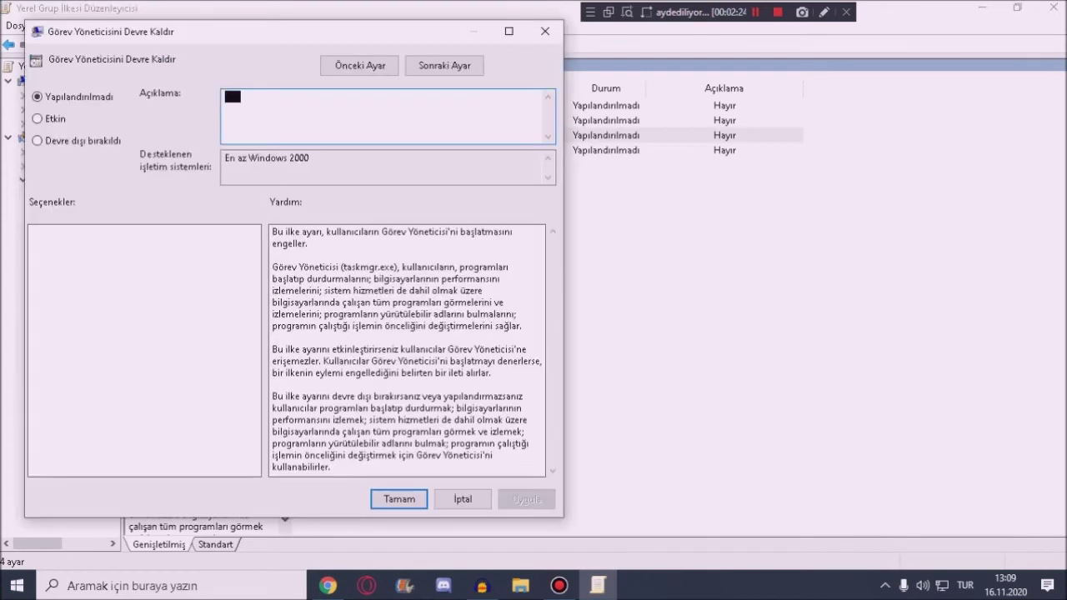
{"action": "left_click", "coordinate": [39, 119]}
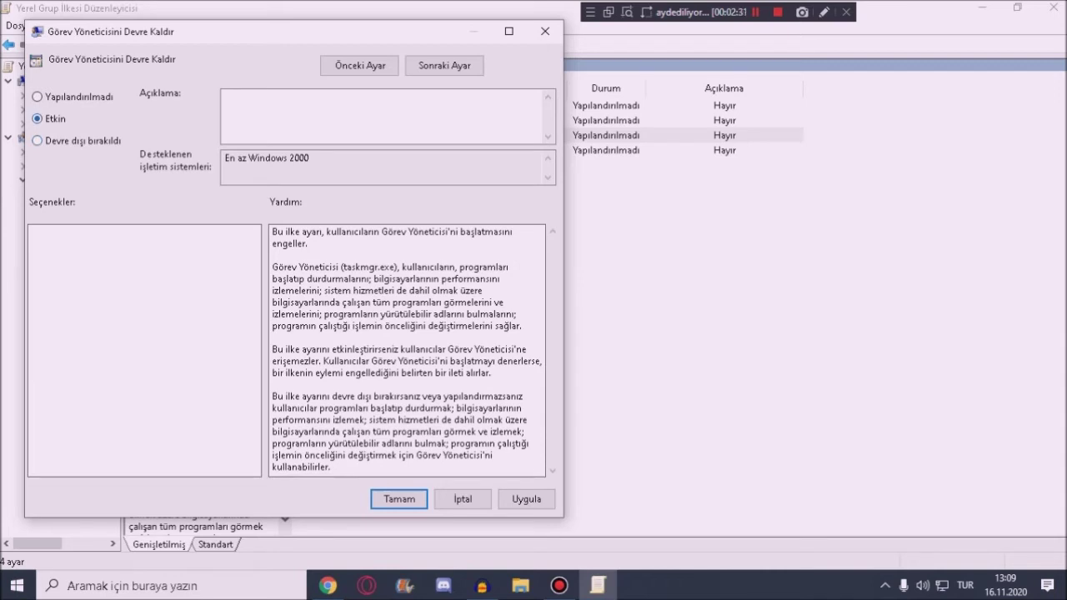
{"action": "left_click", "coordinate": [38, 96]}
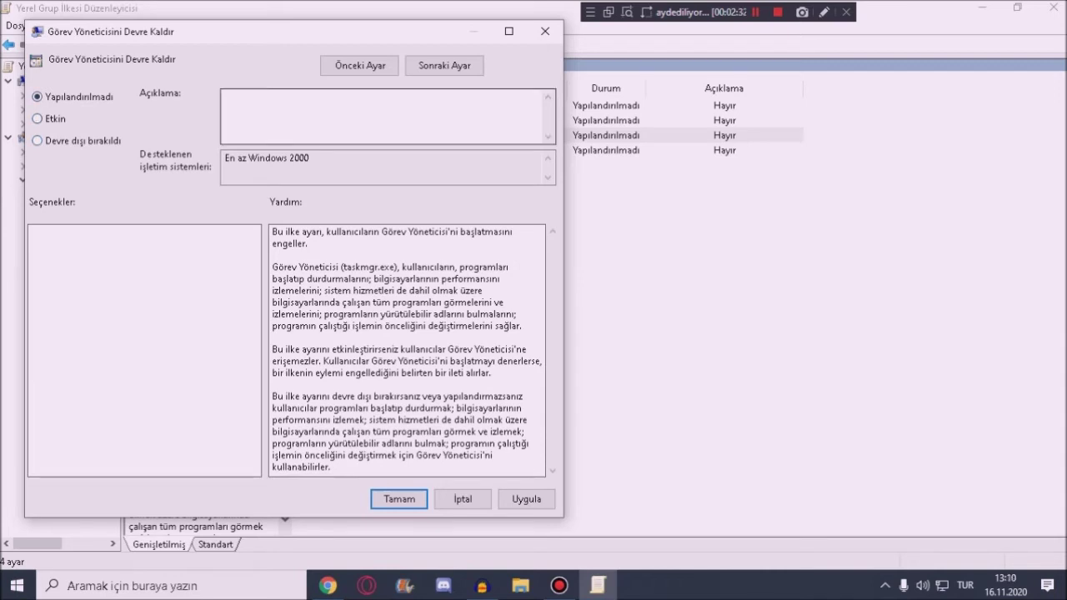
{"action": "left_click", "coordinate": [527, 499]}
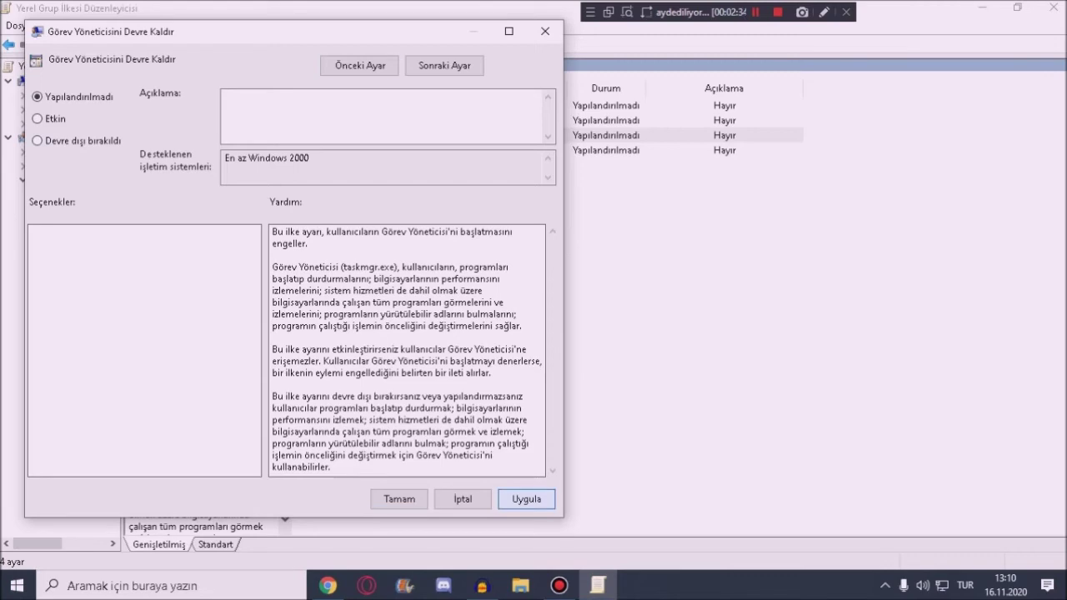
{"action": "left_click", "coordinate": [399, 499]}
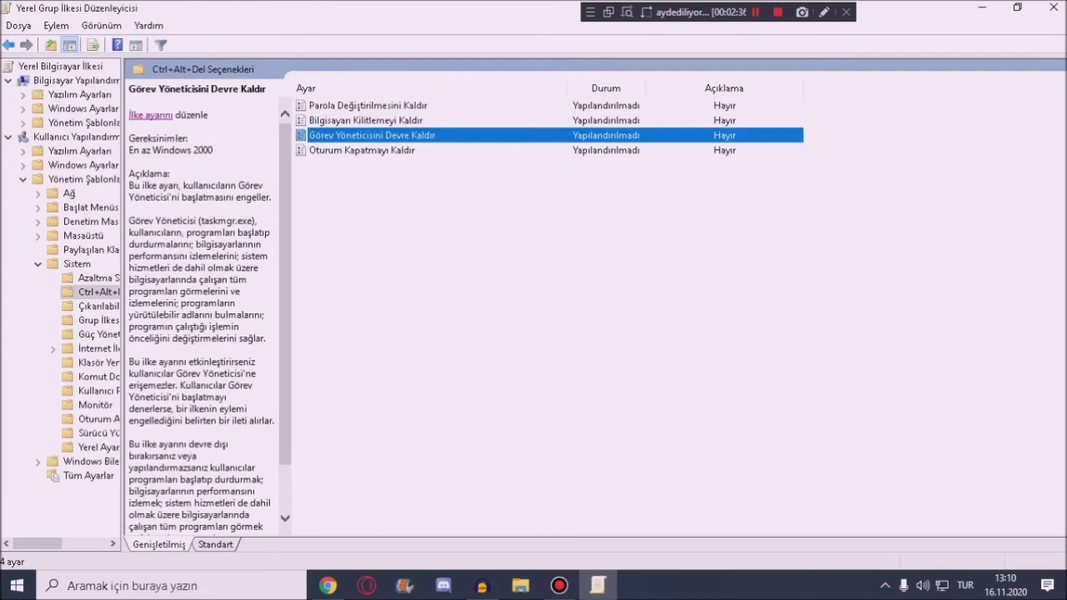
{"action": "key", "text": "alt+F4"}
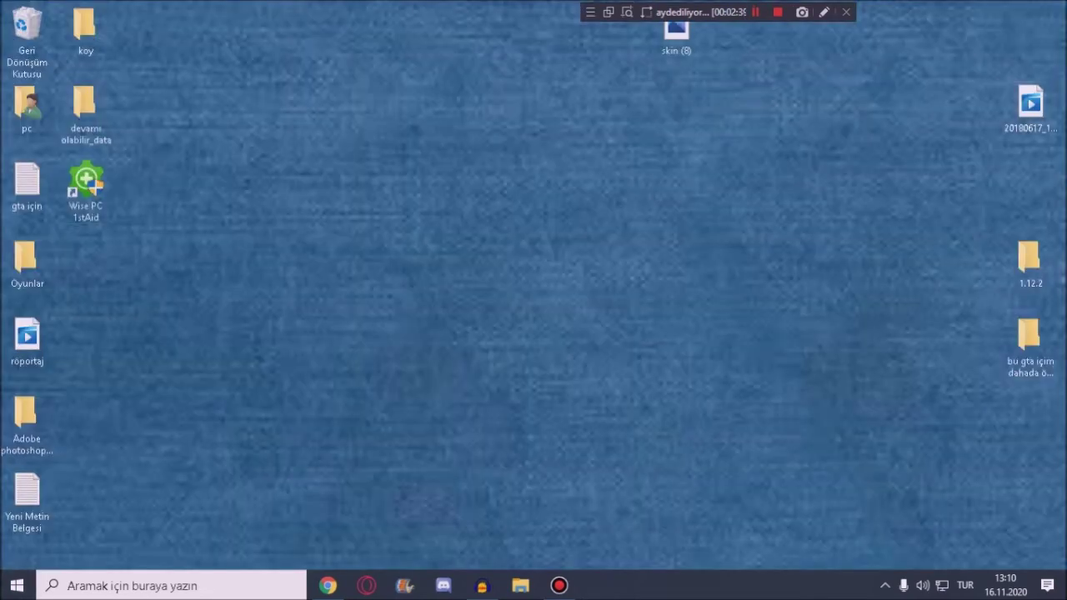
Step: Launch Wise PC 1stAid from the desktop and open the problem entry Görev Yöneticisi açılamıyor
{"action": "key", "text": "w"}
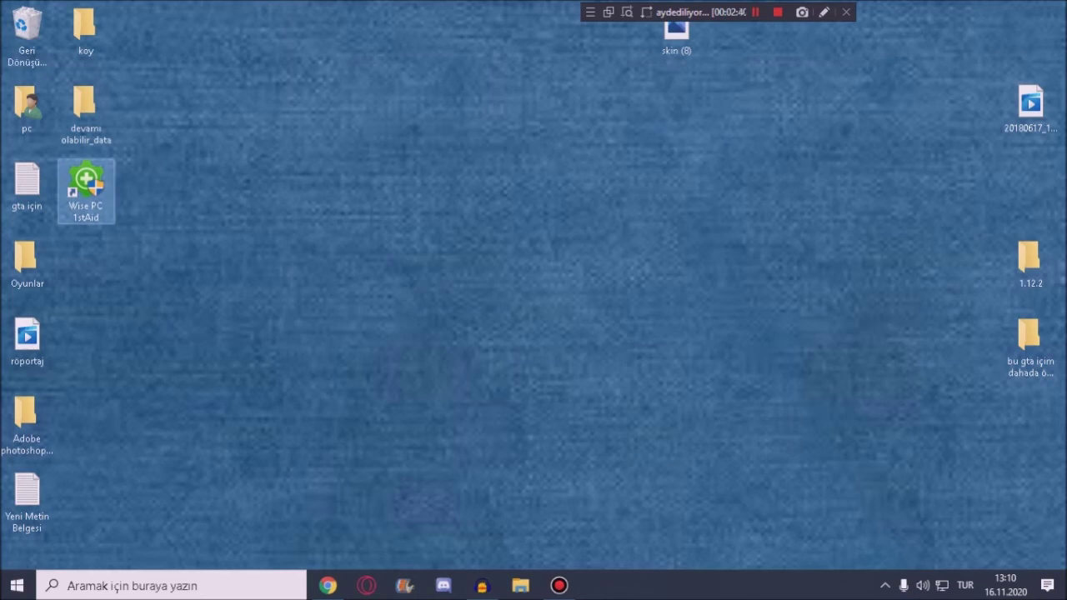
{"action": "key", "text": "Return"}
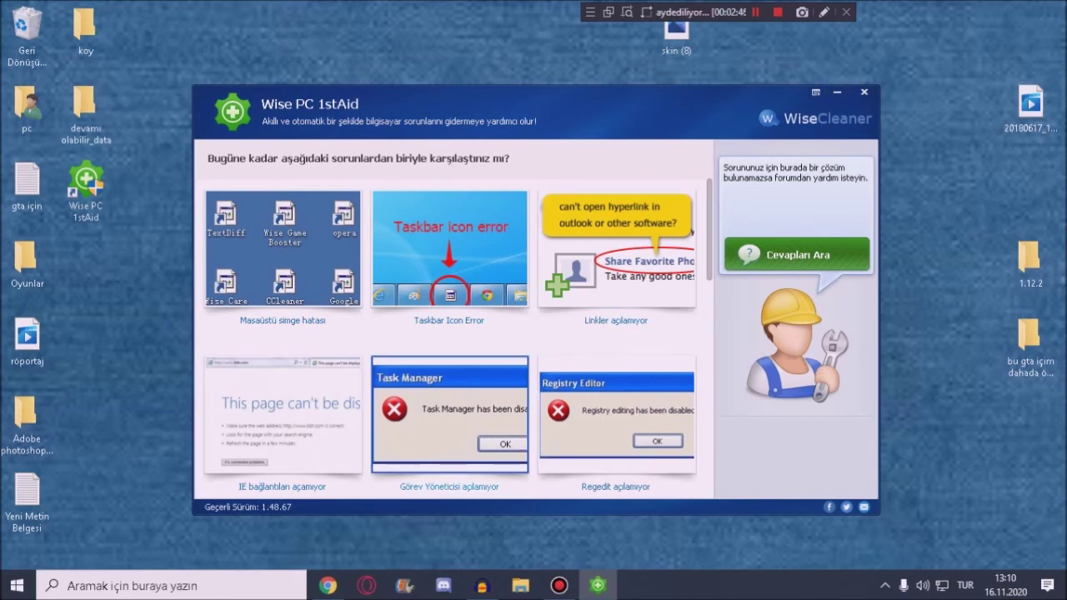
{"action": "left_click", "coordinate": [450, 415]}
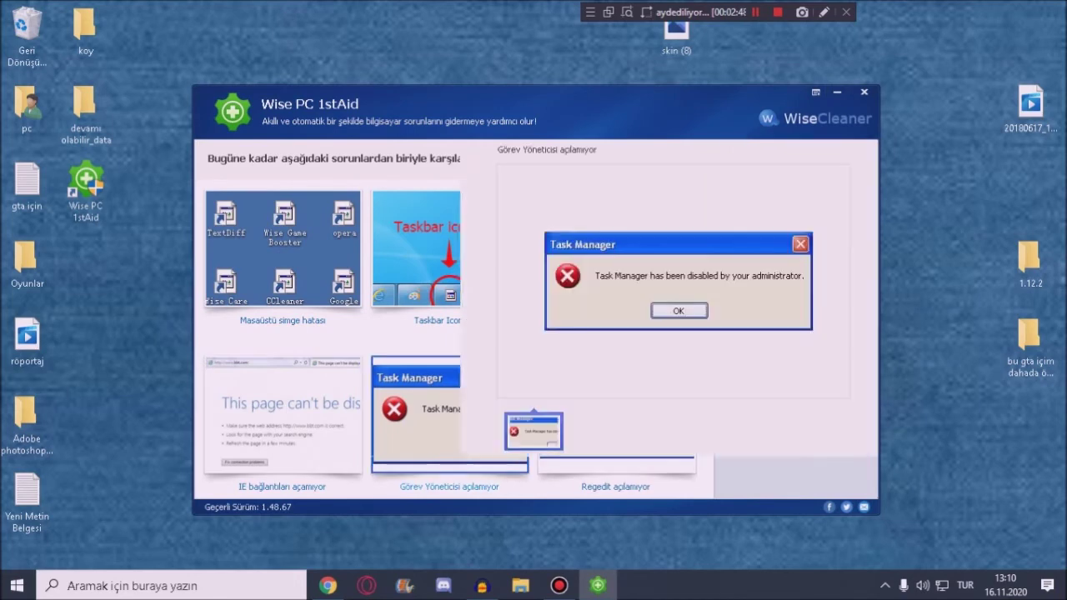
Step: Run the repair for the problem Görev Yöneticisi açılamıyor and open Görev Yöneticisi from Windows to test it
{"action": "left_click", "coordinate": [784, 478]}
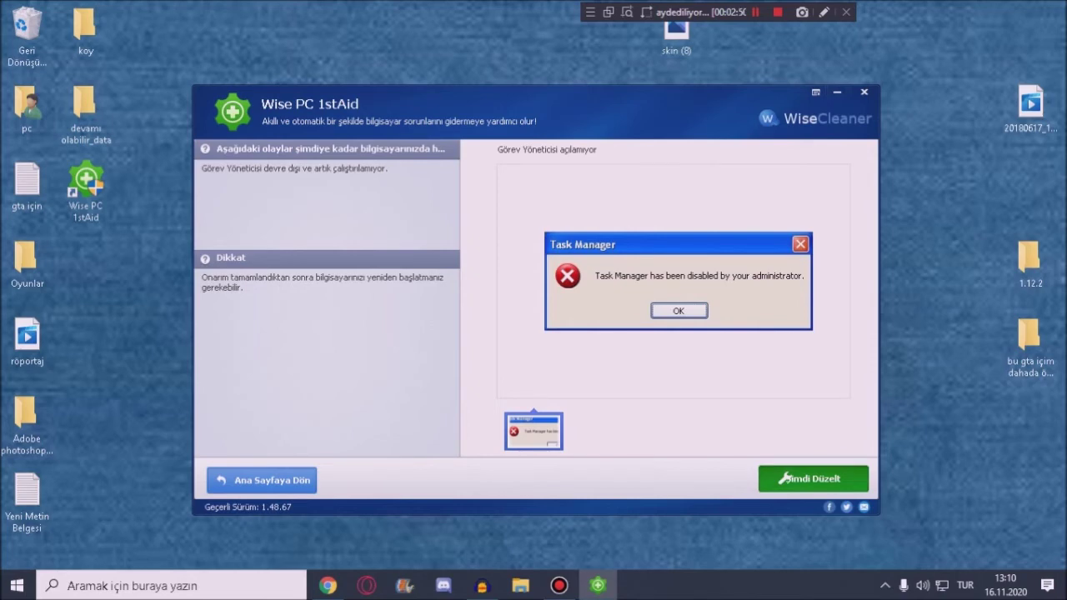
{"action": "left_click", "coordinate": [494, 326]}
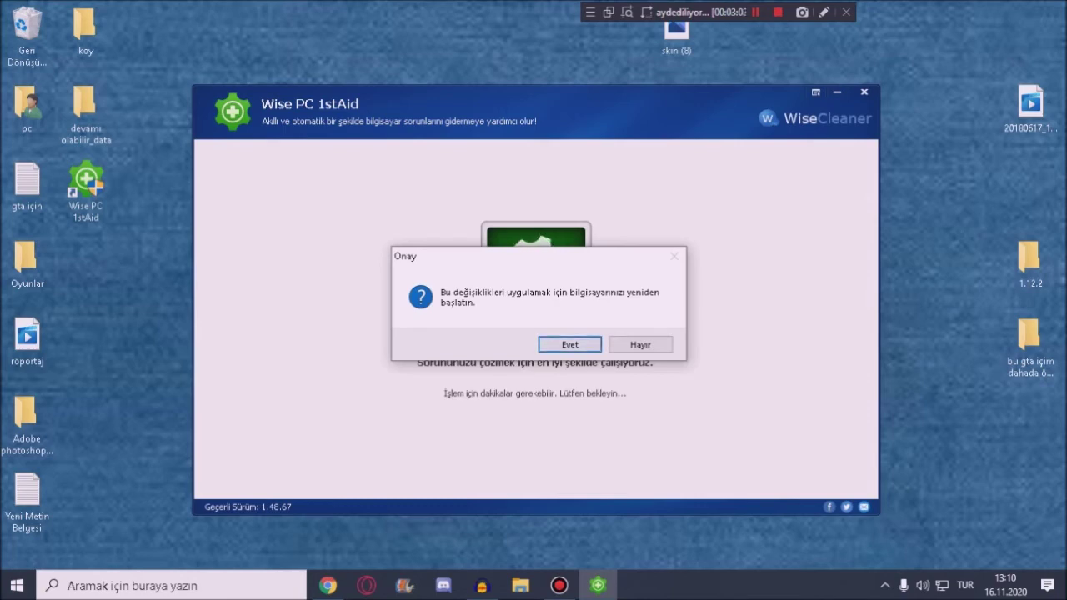
{"action": "right_click", "coordinate": [749, 534]}
{"action": "right_click", "coordinate": [776, 596]}
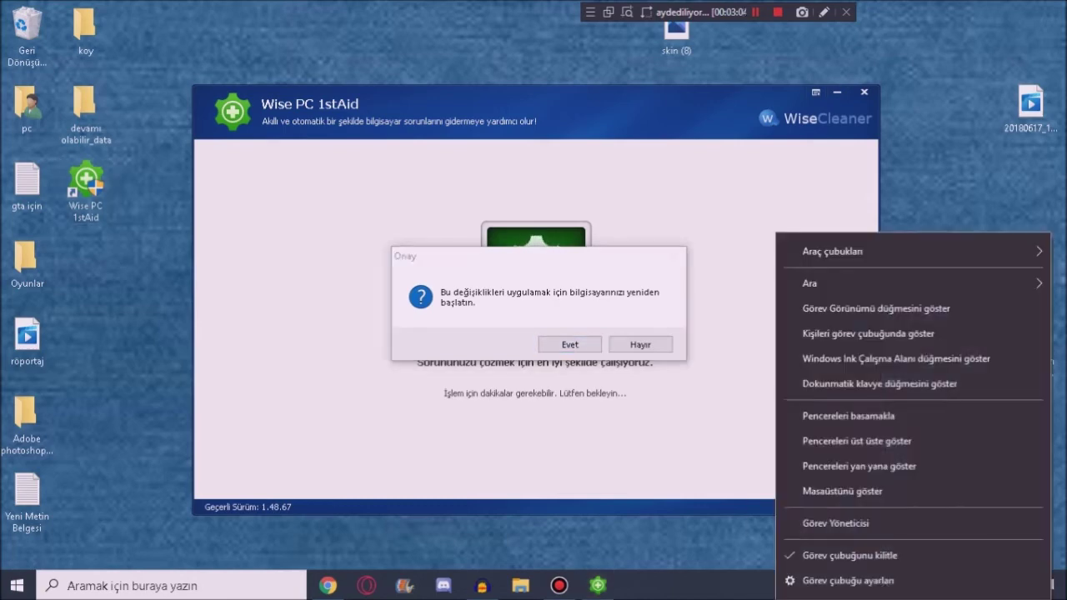
{"action": "right_click", "coordinate": [757, 594]}
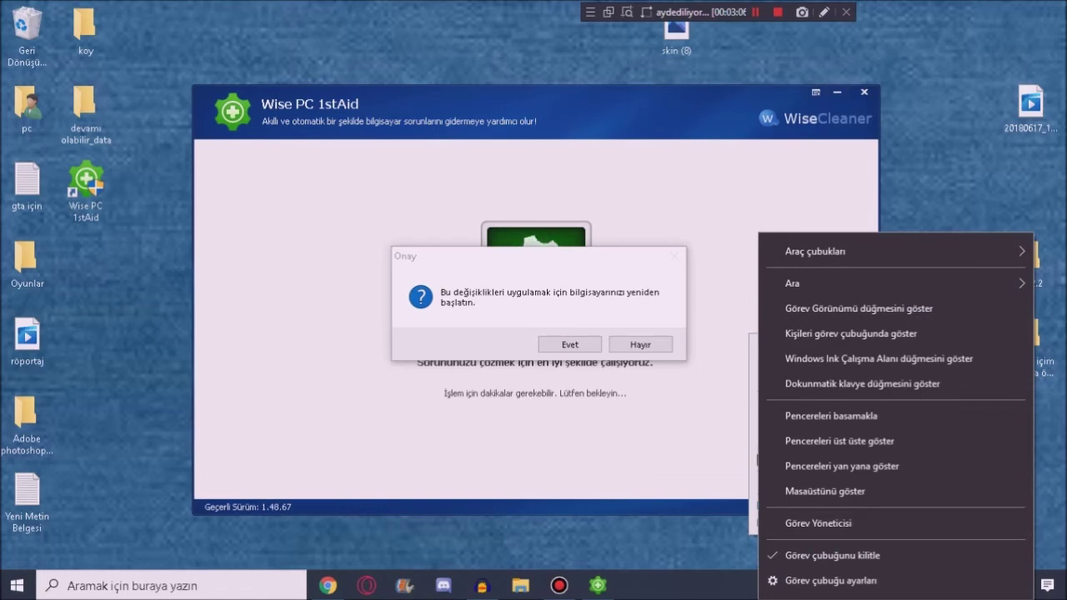
{"action": "left_click", "coordinate": [821, 524]}
Step: Decline the computer restart, report the Task Manager problem as Çözülmüş and return to the main problem list
{"action": "left_click", "coordinate": [640, 344]}
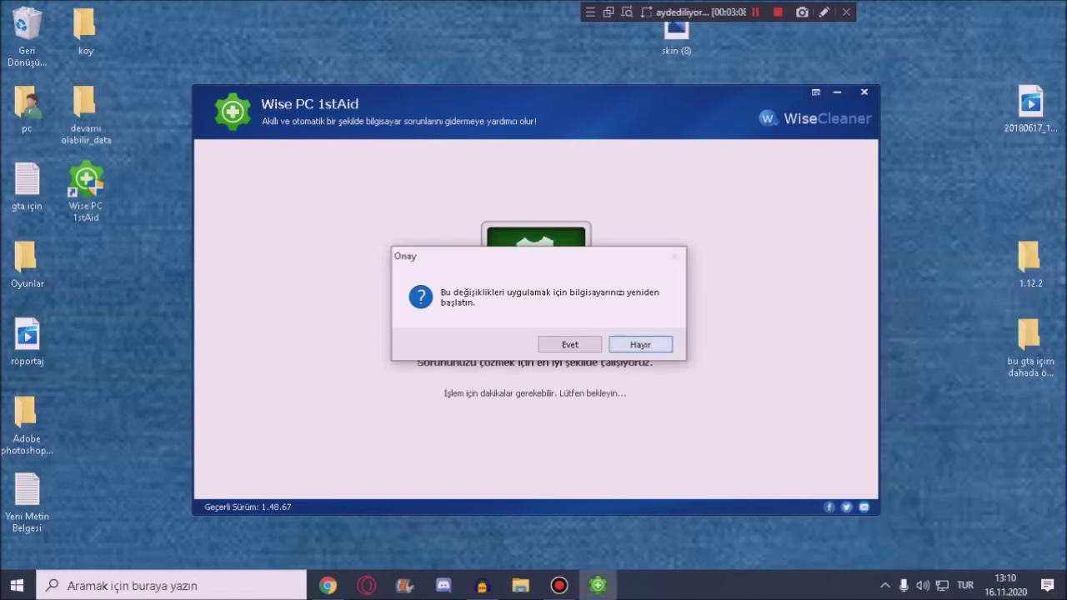
{"action": "left_click", "coordinate": [640, 345]}
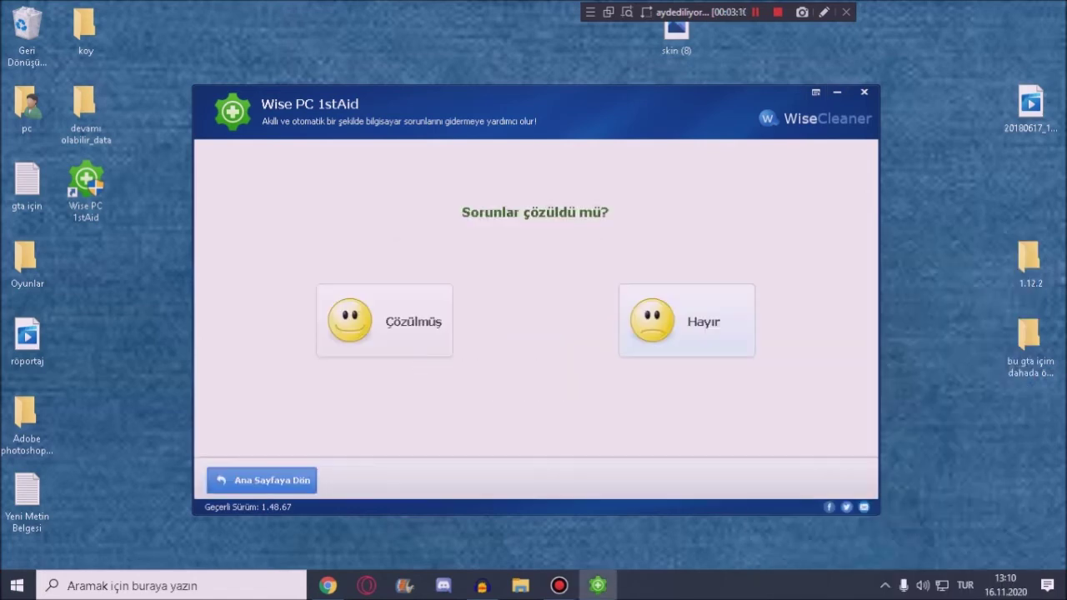
{"action": "left_click", "coordinate": [384, 321]}
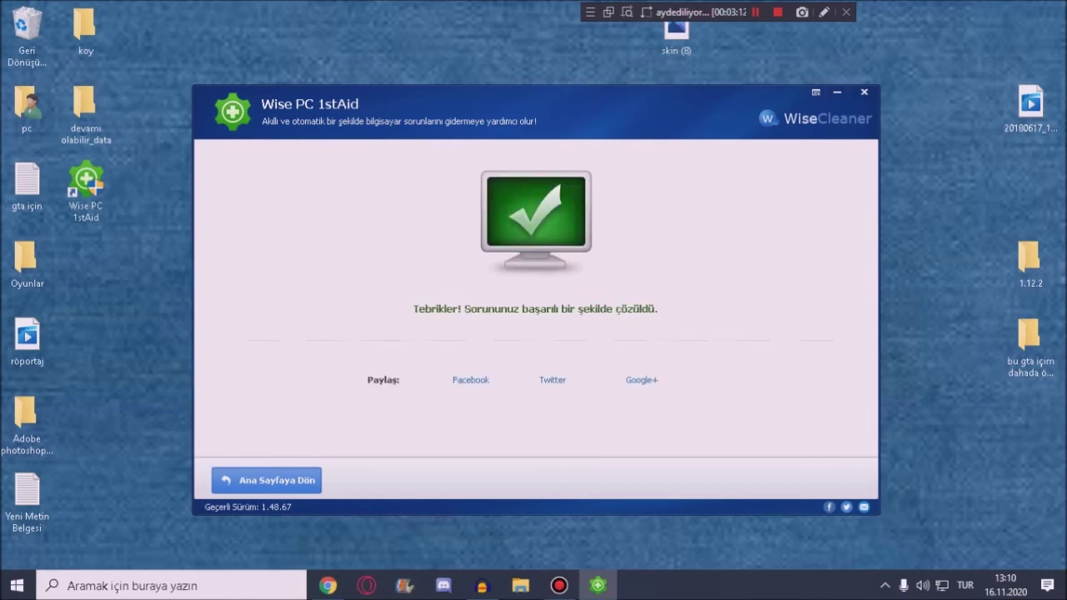
{"action": "left_click", "coordinate": [266, 480]}
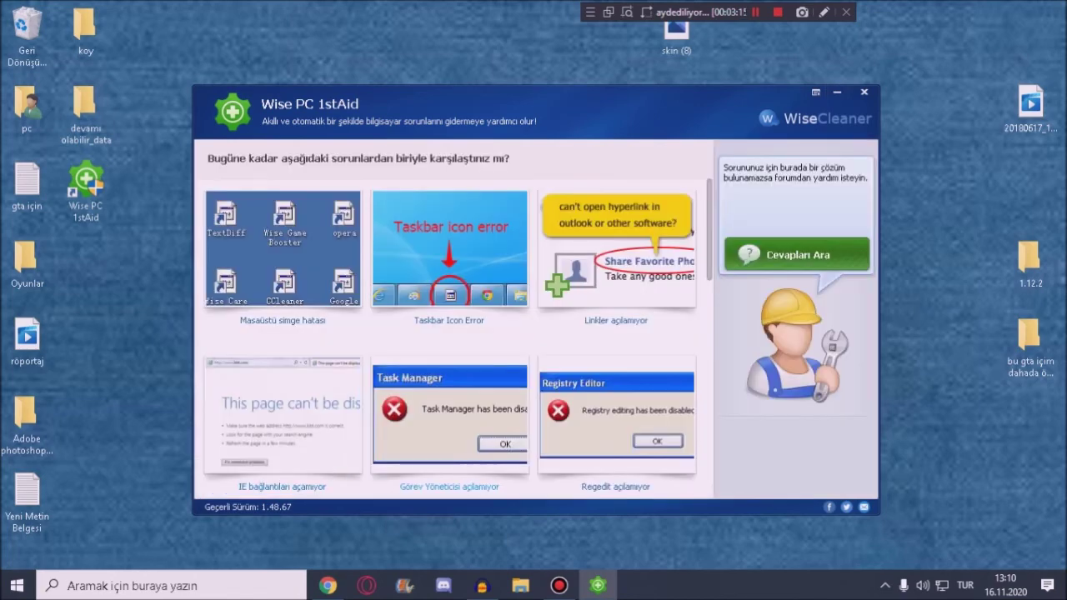
Step: Switch to Chrome to view the Kayıt Defteri Düzenleyicisi error image in the "regedit hatası" search results, and minimize the browser
{"action": "left_click", "coordinate": [328, 585]}
{"action": "left_click", "coordinate": [426, 12]}
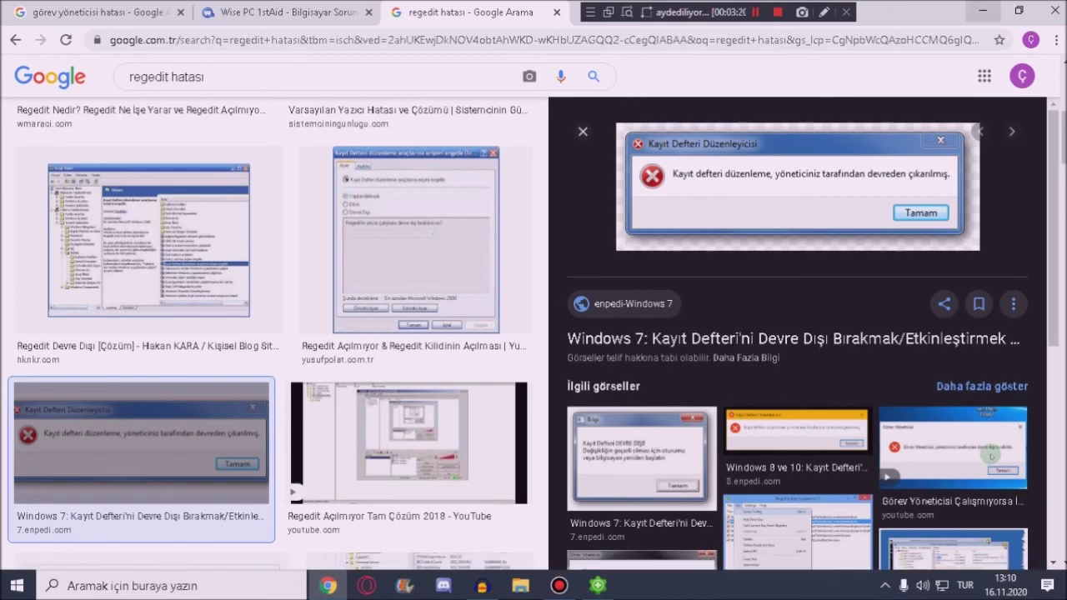
{"action": "left_click", "coordinate": [982, 10]}
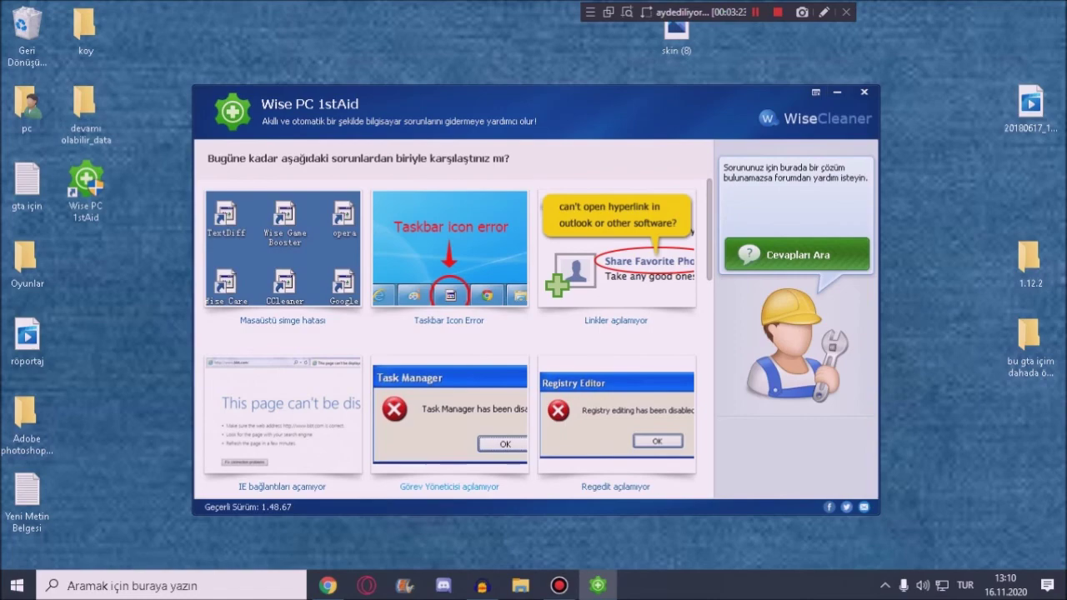
{"action": "left_click", "coordinate": [482, 585]}
{"action": "left_click", "coordinate": [482, 585]}
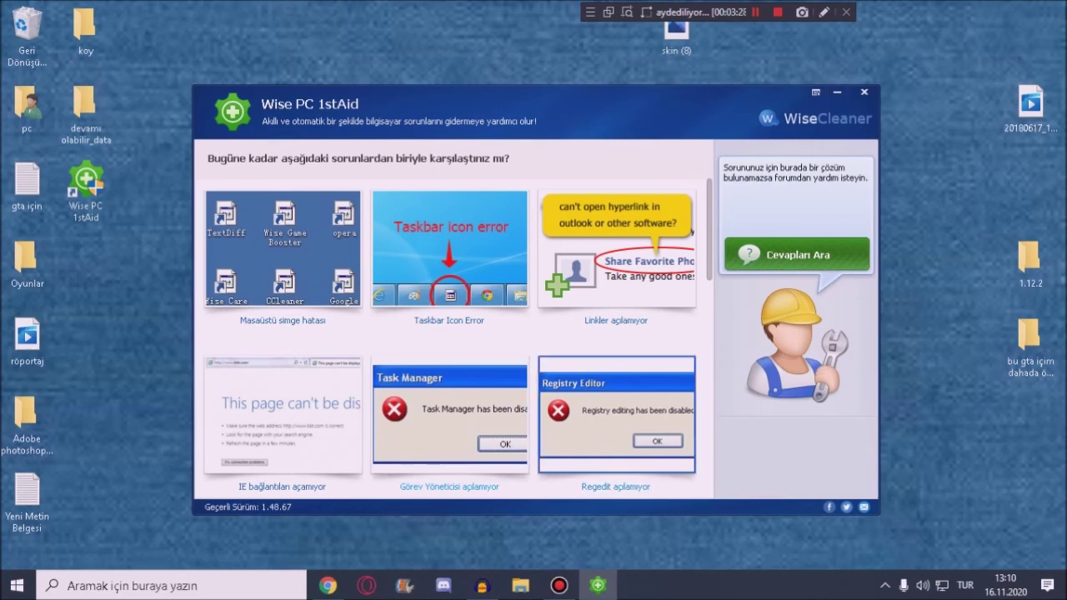
Step: Repair the problem Regedit açılamıyor, report it as Çözülmüş and close Wise PC 1stAid
{"action": "left_click", "coordinate": [616, 414]}
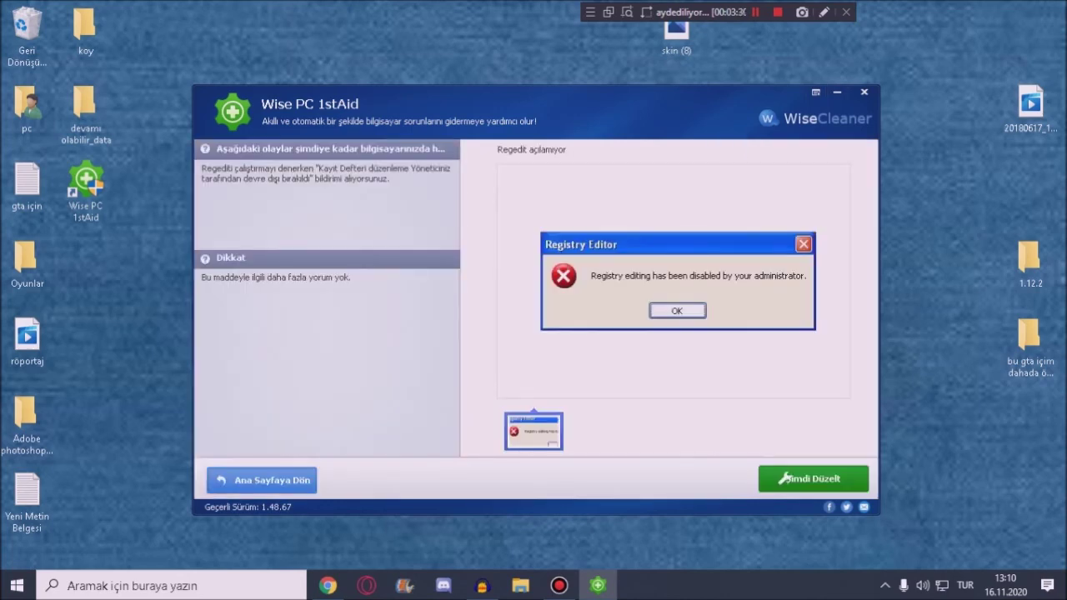
{"action": "left_click", "coordinate": [784, 479]}
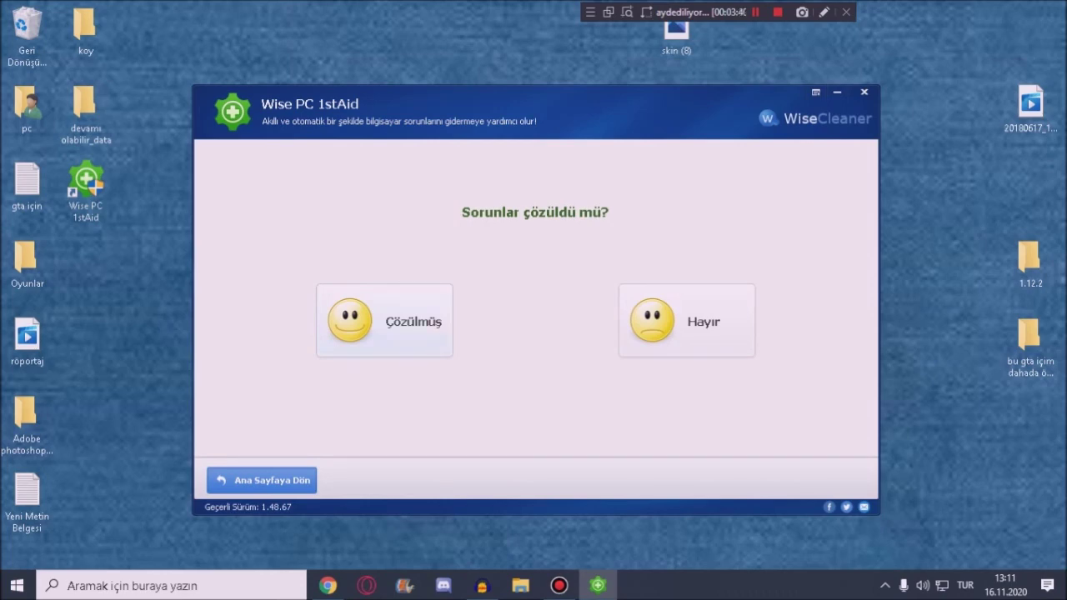
{"action": "left_click", "coordinate": [385, 321]}
{"action": "key", "text": "Return"}
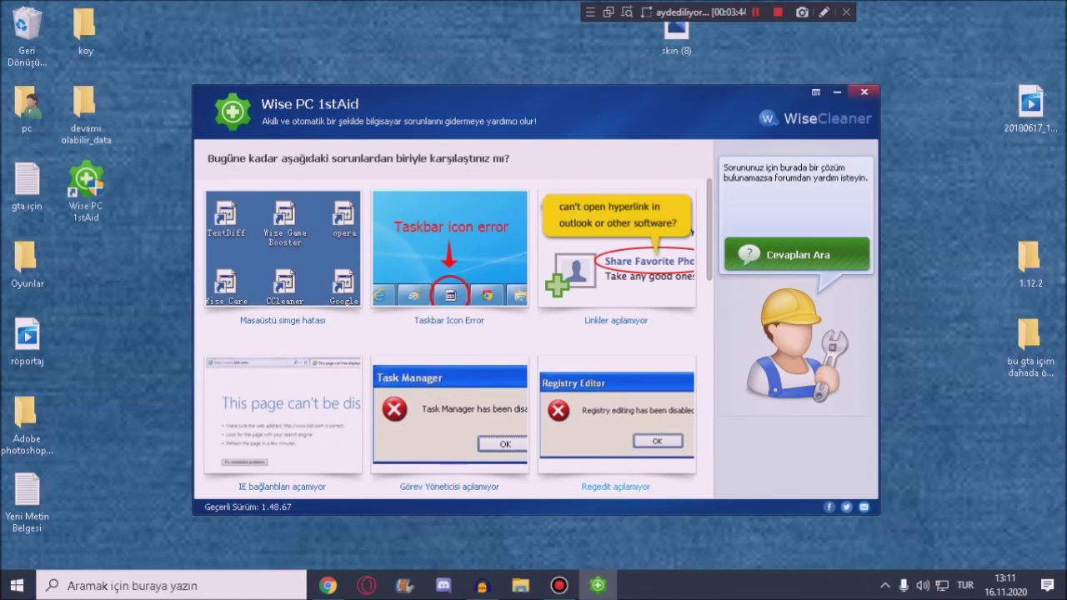
{"action": "left_click", "coordinate": [864, 92]}
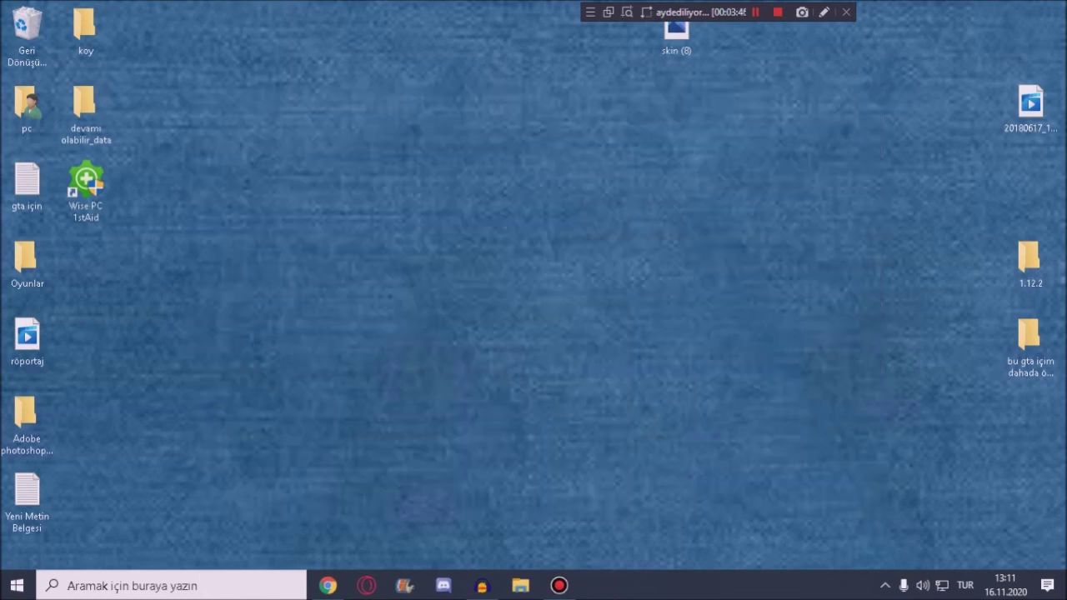